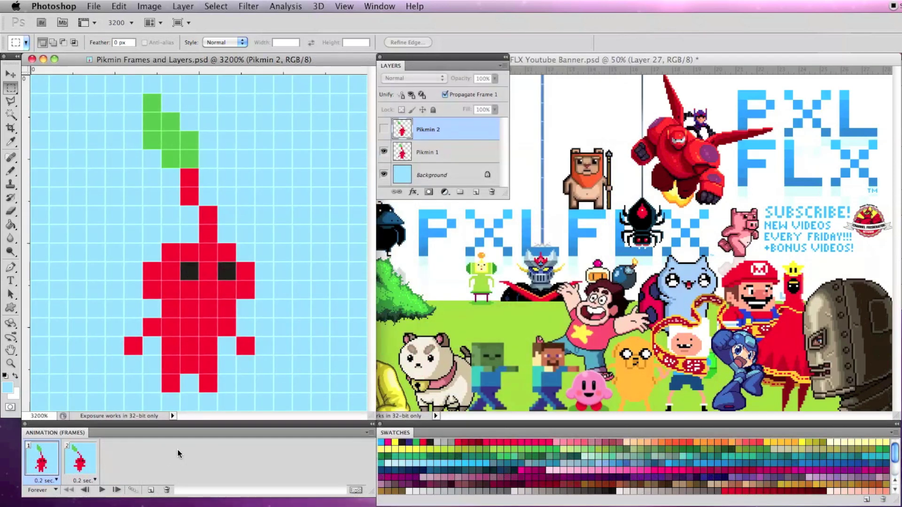
# Preview the two-frame animation, then delete the Pikmin 2 layer from frame 2
pyautogui.press('v')
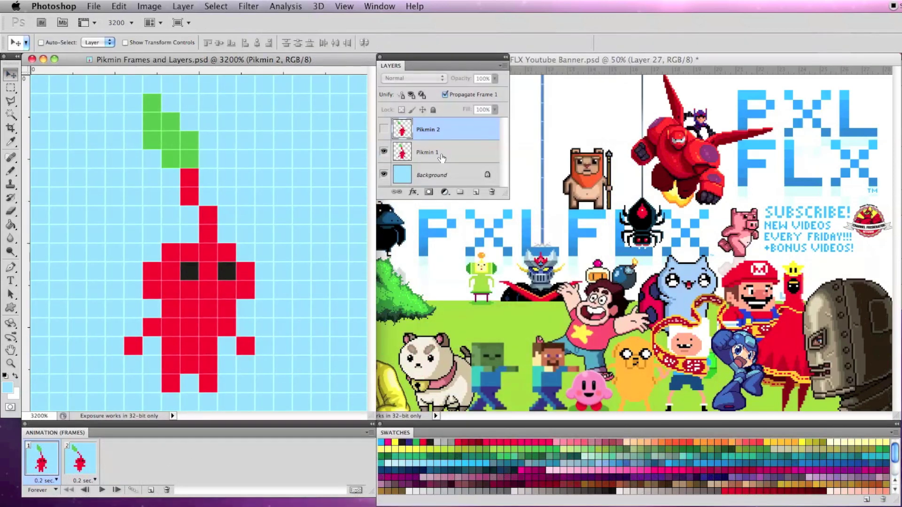
pyautogui.click(103, 490)
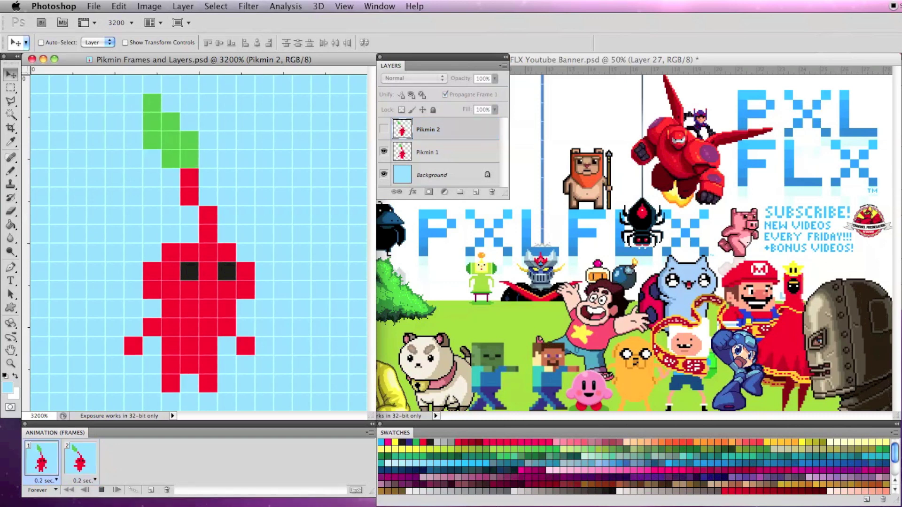
pyautogui.click(79, 461)
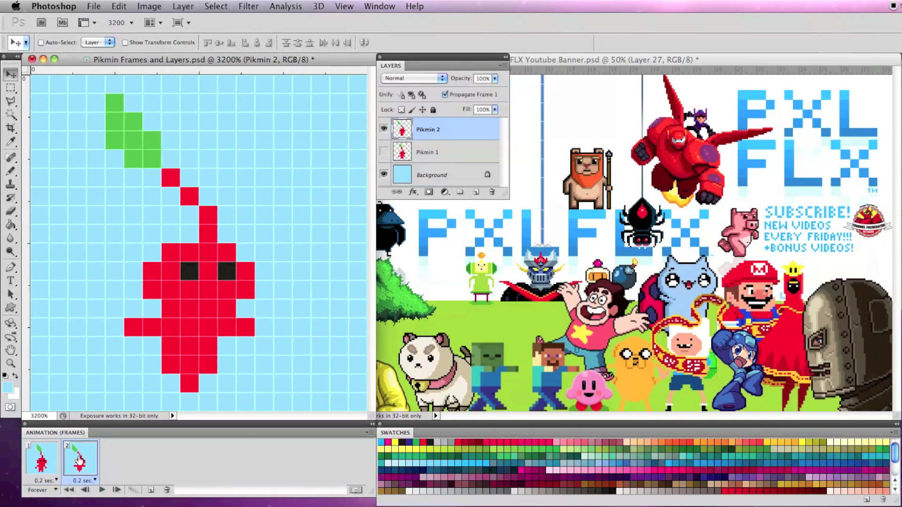
pyautogui.press('BackSpace')
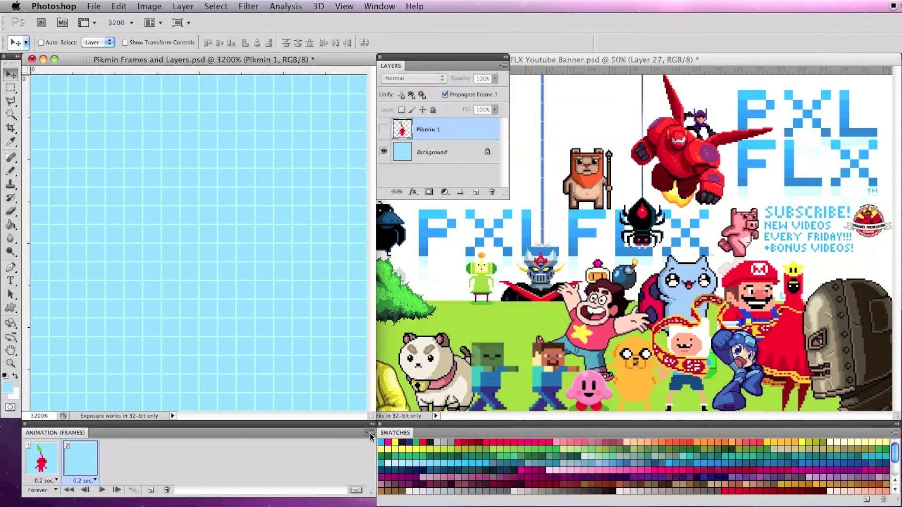
pyautogui.click(371, 436)
# Replace the empty second frame with a new frame copying Pikmin 1, nudging the sprite right
pyautogui.click(414, 264)
pyautogui.click(647, 211)
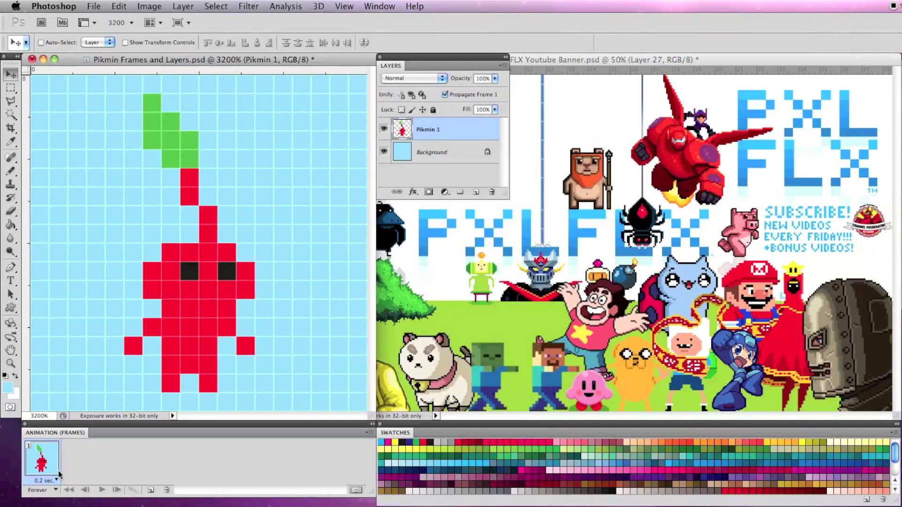
pyautogui.click(370, 434)
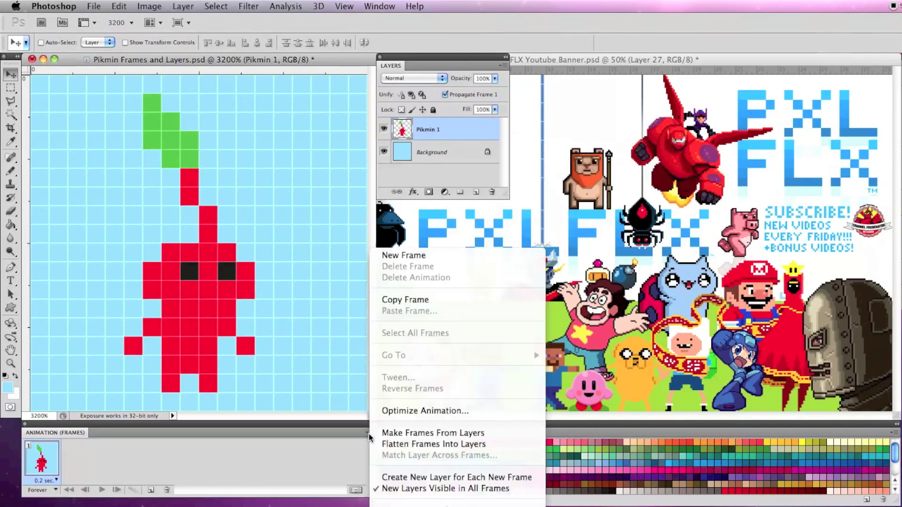
pyautogui.click(431, 257)
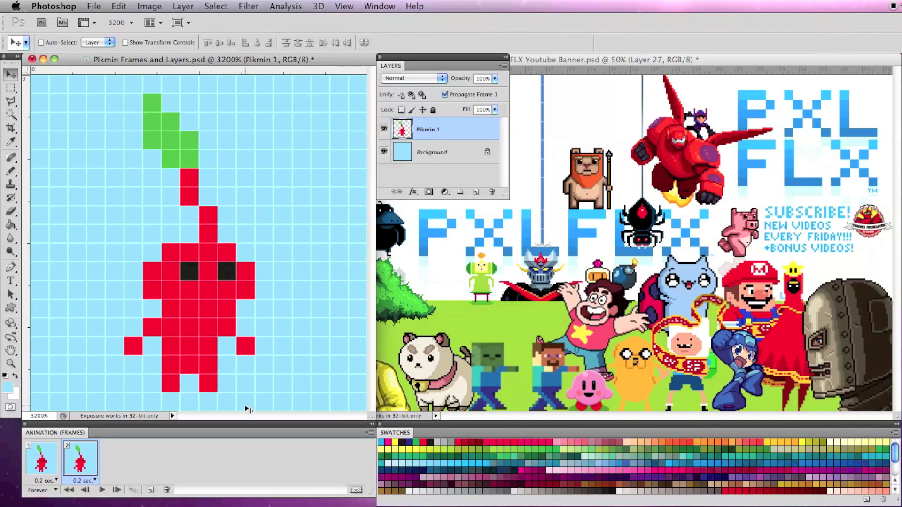
pyautogui.press('Right')
pyautogui.press('Right')
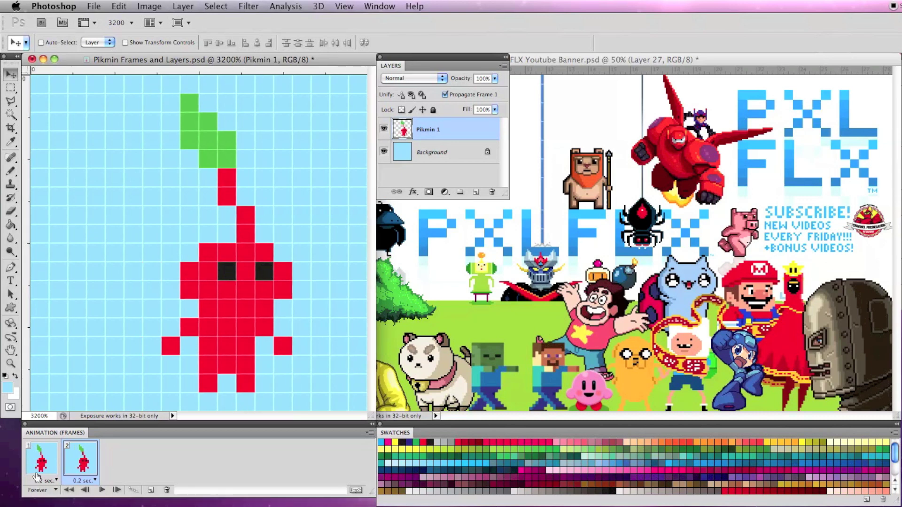
pyautogui.click(40, 467)
pyautogui.click(83, 465)
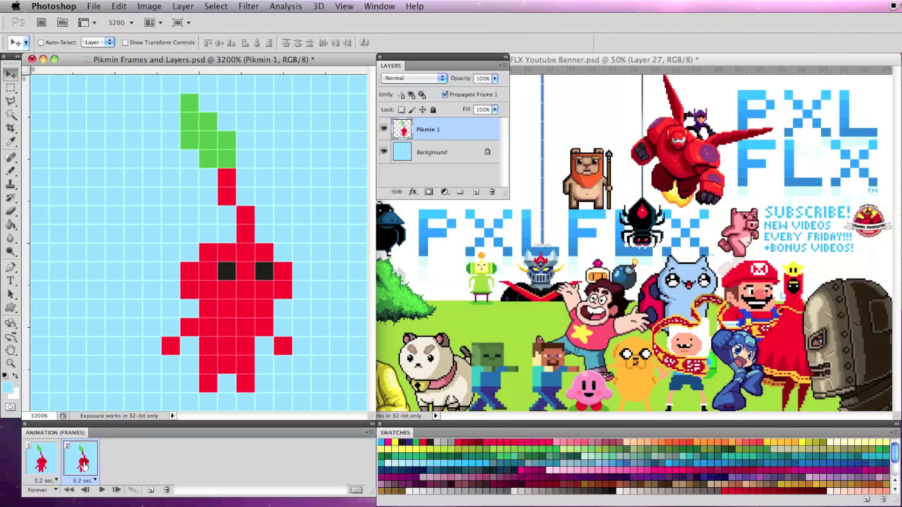
pyautogui.click(494, 79)
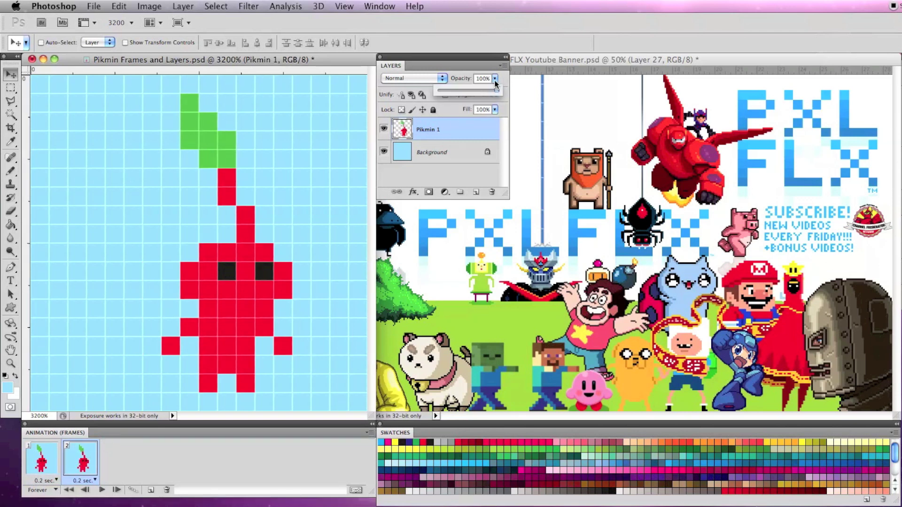
pyautogui.moveTo(476, 95); pyautogui.dragTo(465, 93)
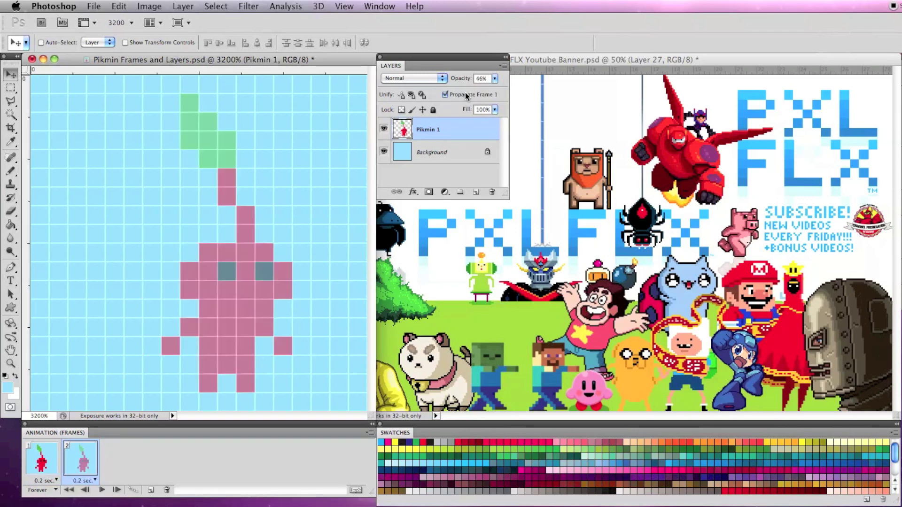
pyautogui.click(41, 465)
pyautogui.click(72, 466)
pyautogui.press('0')
pyautogui.moveTo(253, 342); pyautogui.dragTo(276, 158)
pyautogui.click(42, 458)
pyautogui.click(81, 458)
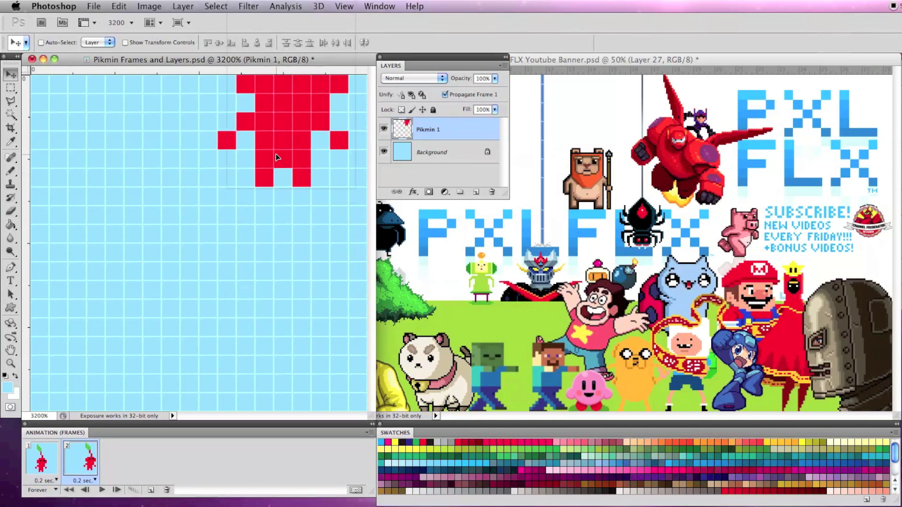
pyautogui.press('Up')
pyautogui.press('Up')
pyautogui.press('Up')
pyautogui.press('Up')
pyautogui.press('Up')
pyautogui.click(41, 458)
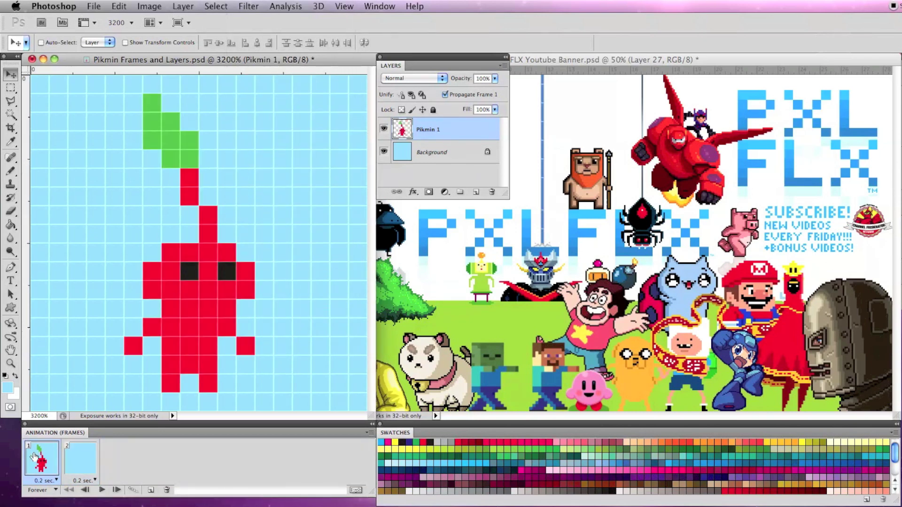
pyautogui.click(81, 458)
pyautogui.moveTo(299, 128); pyautogui.dragTo(225, 405)
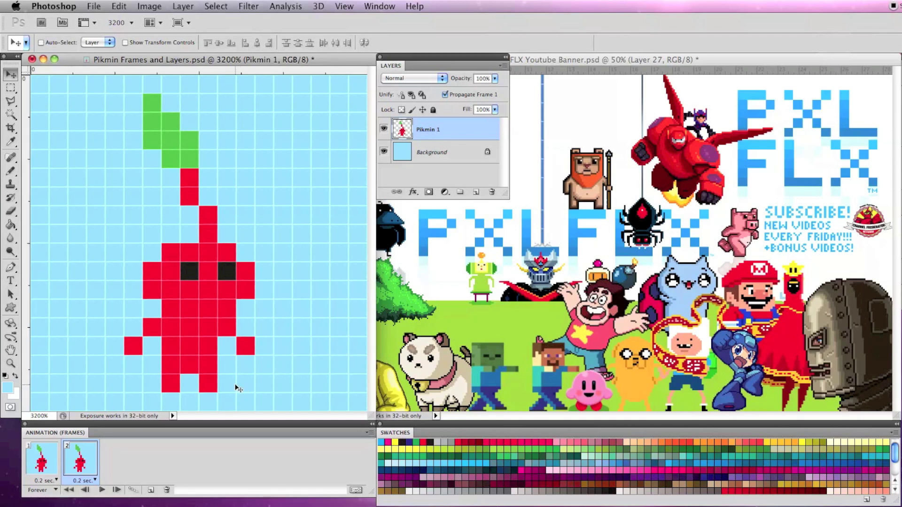
pyautogui.press('Left')
pyautogui.press('Left')
pyautogui.press('Left')
pyautogui.press('Left')
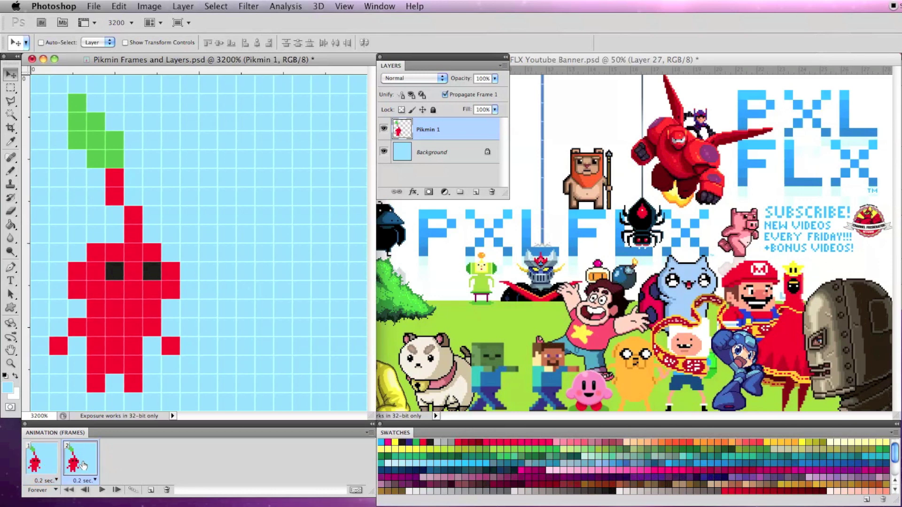
pyautogui.press('Right')
pyautogui.press('Right')
pyautogui.press('Right')
pyautogui.press('Right')
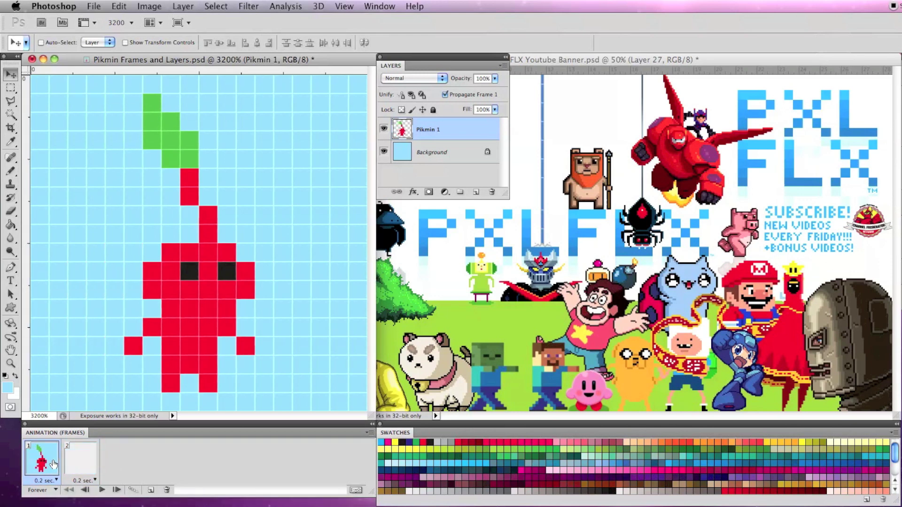
# Set the Pikmin layer opacity in frame 2 to 50%, checking it against frame 1
pyautogui.click(81, 464)
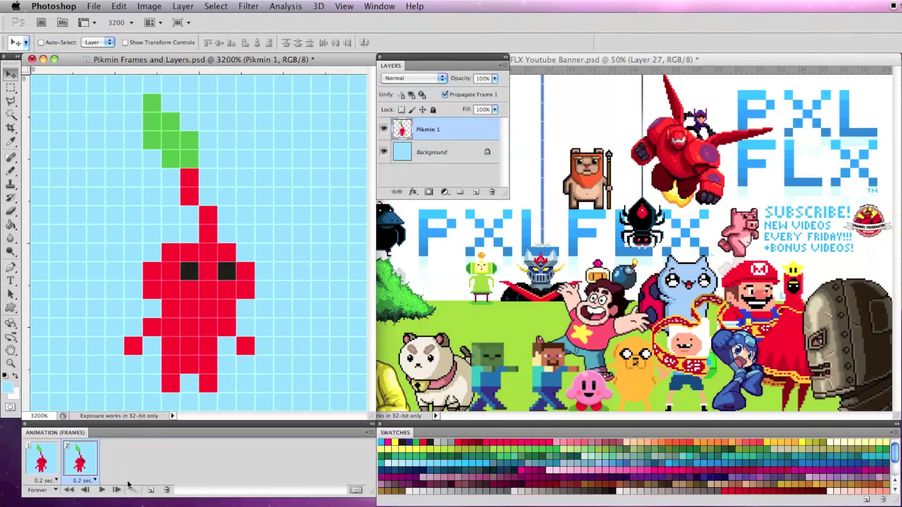
pyautogui.click(495, 78)
pyautogui.moveTo(495, 89); pyautogui.dragTo(286, 287)
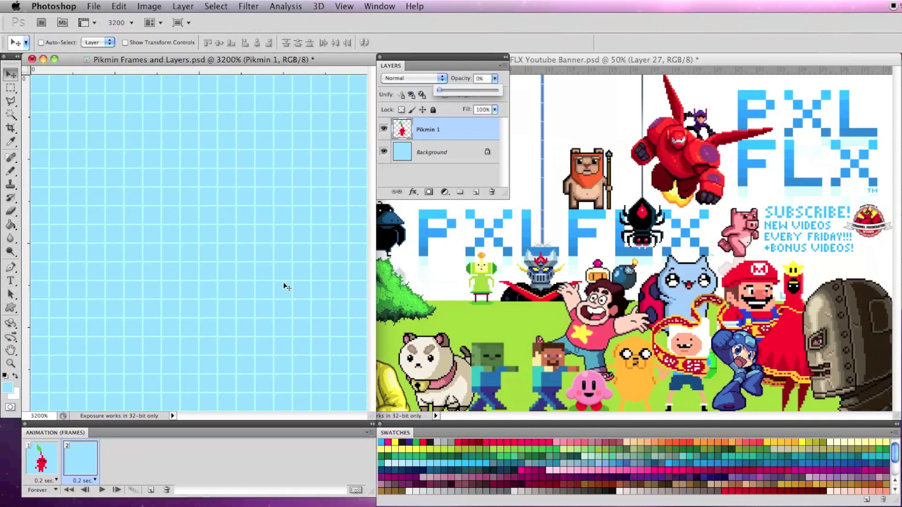
pyautogui.click(44, 468)
pyautogui.click(81, 465)
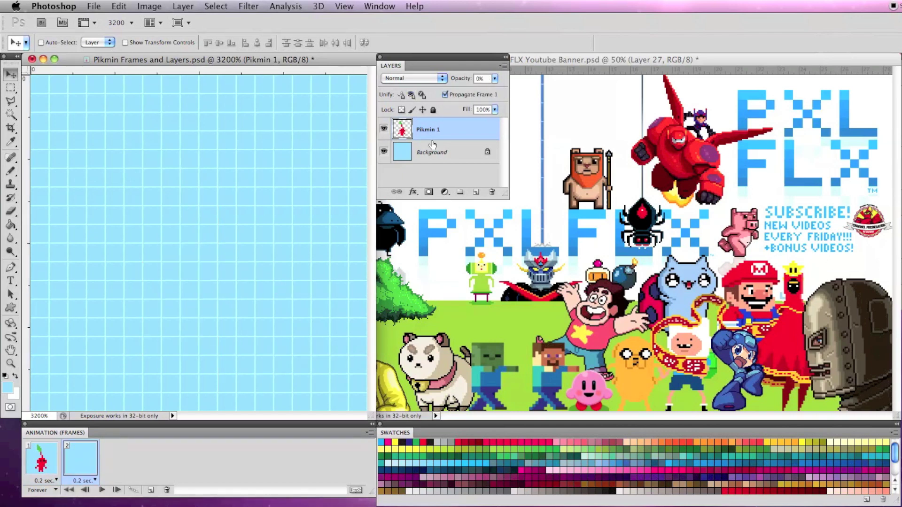
pyautogui.click(495, 79)
pyautogui.moveTo(469, 94); pyautogui.dragTo(475, 94)
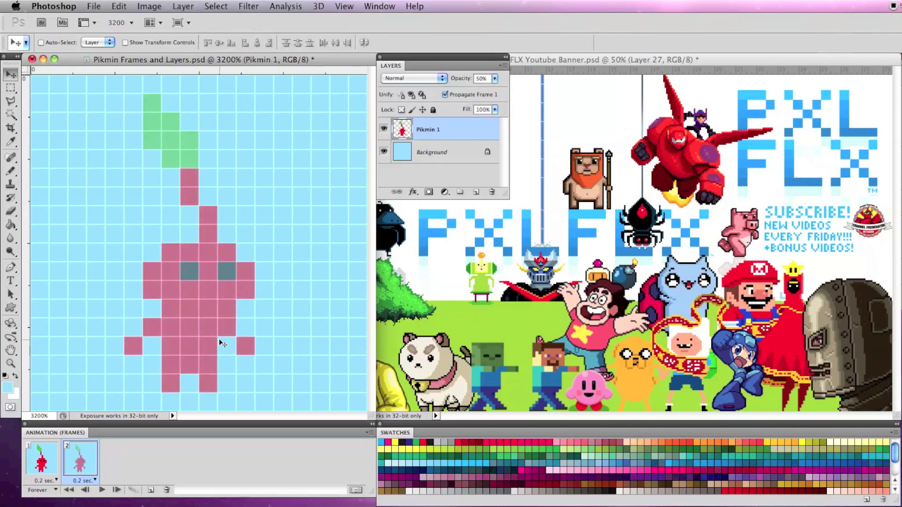
pyautogui.click(43, 465)
pyautogui.click(77, 470)
# Move the faded frame-2 Pikmin three cells right and compare both frames
pyautogui.moveTo(196, 330); pyautogui.dragTo(253, 326)
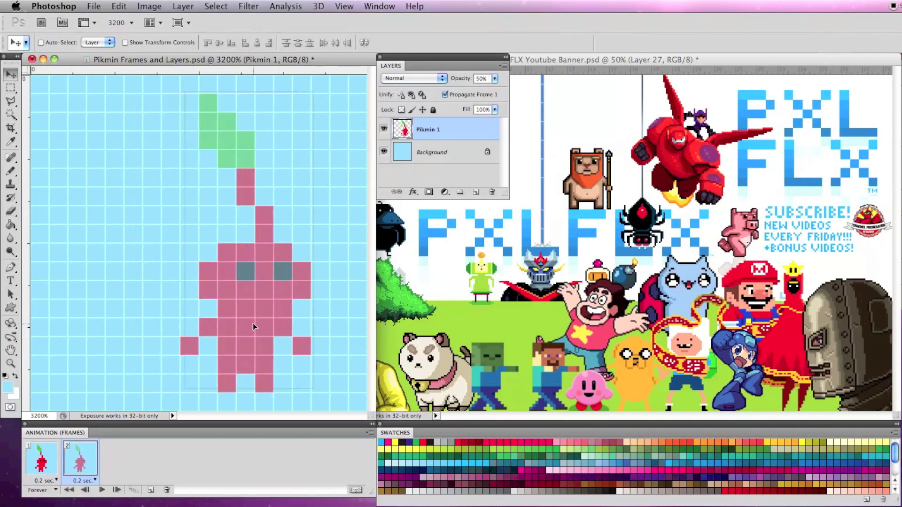
pyautogui.click(51, 465)
pyautogui.click(77, 464)
pyautogui.click(40, 464)
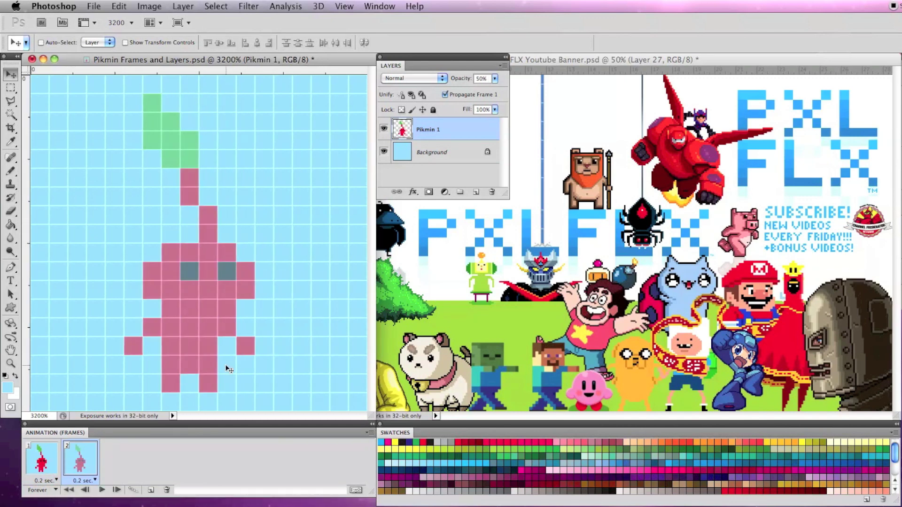
pyautogui.click(42, 467)
pyautogui.click(80, 458)
pyautogui.moveTo(495, 79); pyautogui.dragTo(532, 111)
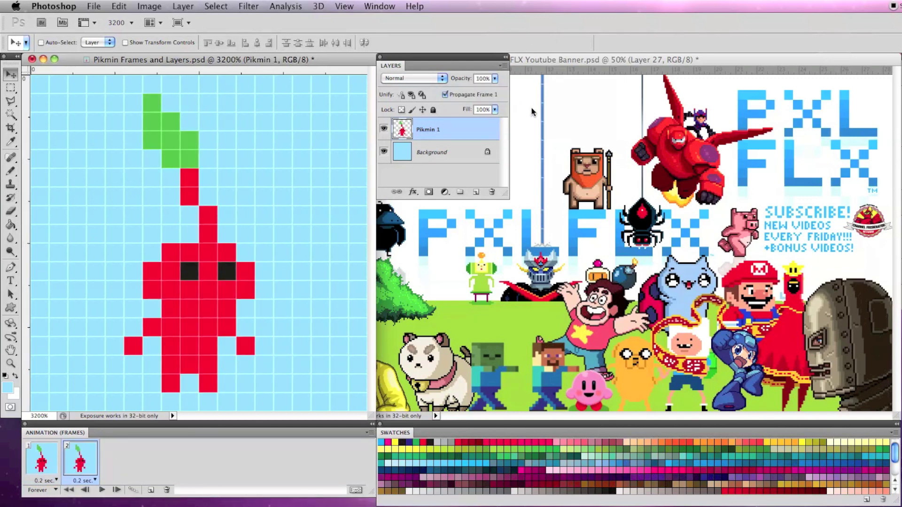
pyautogui.click(79, 460)
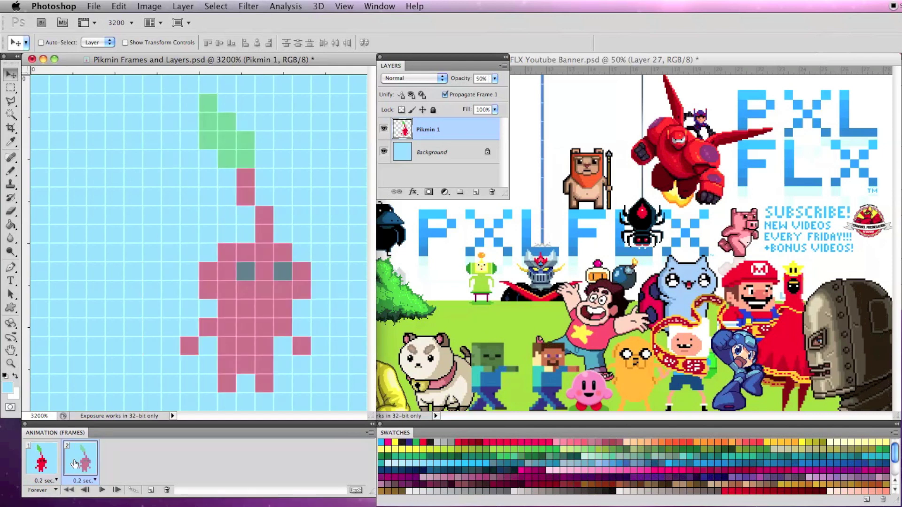
pyautogui.click(41, 460)
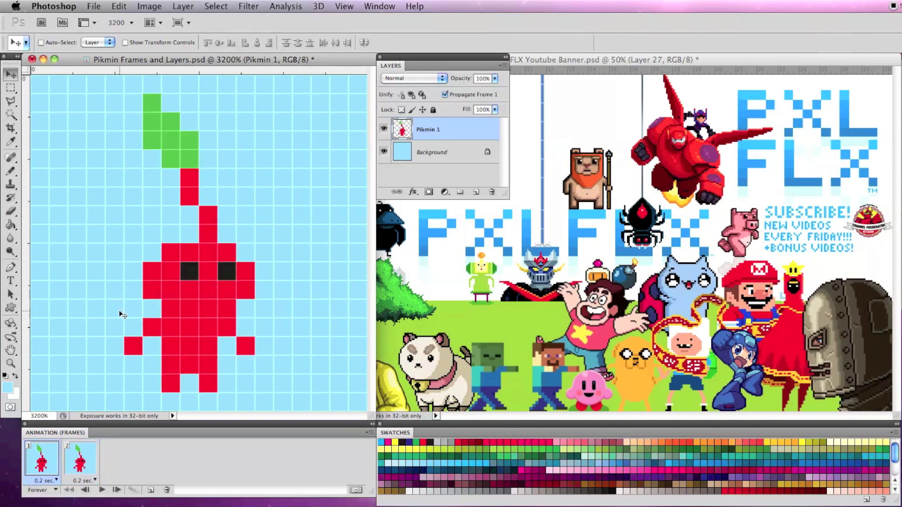
pyautogui.click(12, 89)
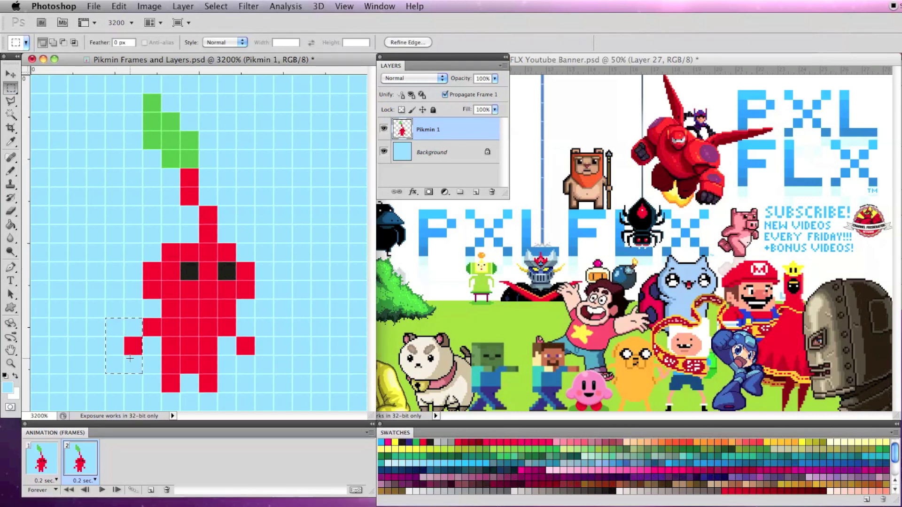
pyautogui.moveTo(291, 380); pyautogui.dragTo(247, 332)
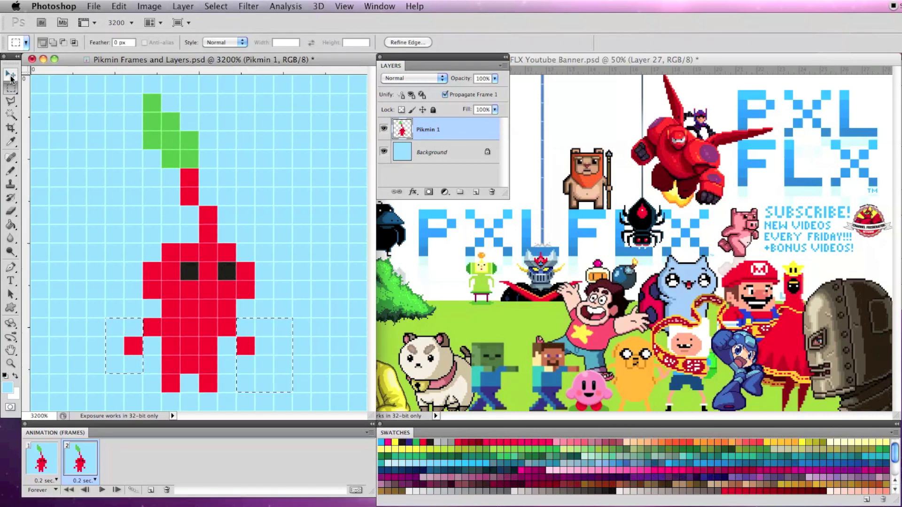
pyautogui.click(10, 75)
pyautogui.click(69, 177)
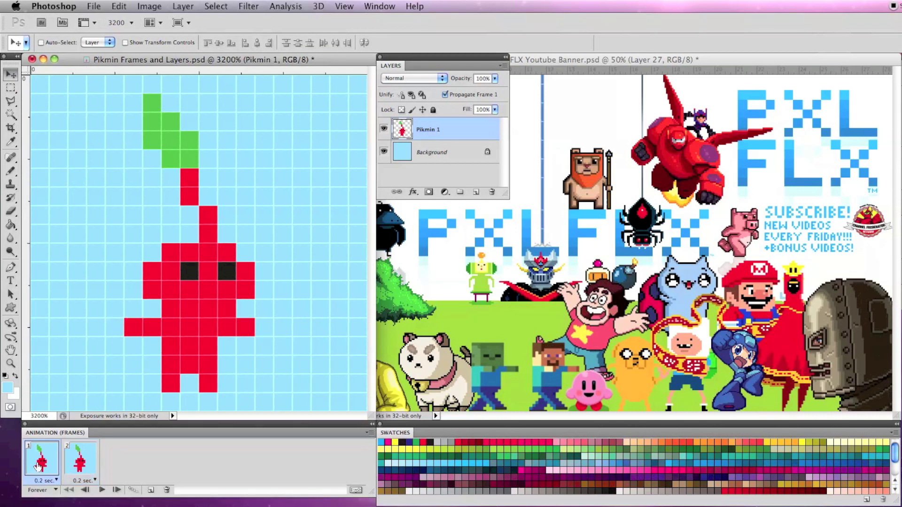
pyautogui.click(81, 464)
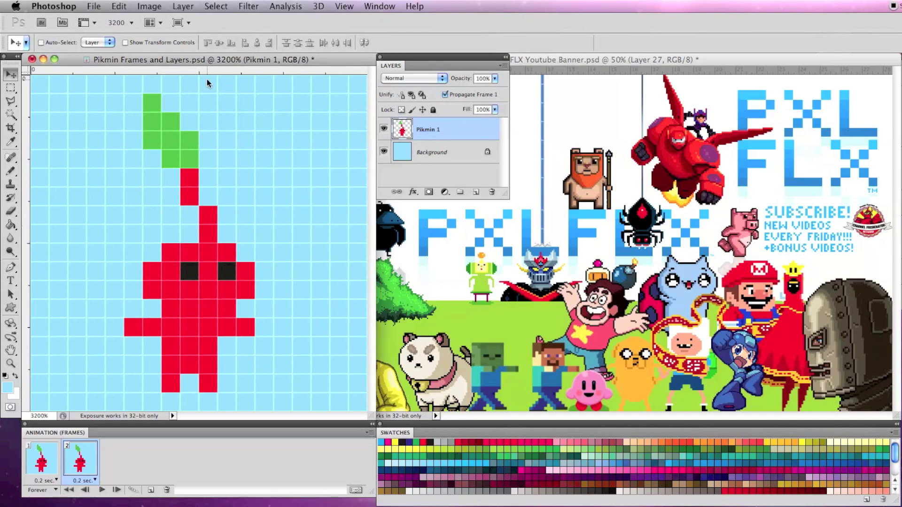
pyautogui.click(126, 6)
pyautogui.click(129, 44)
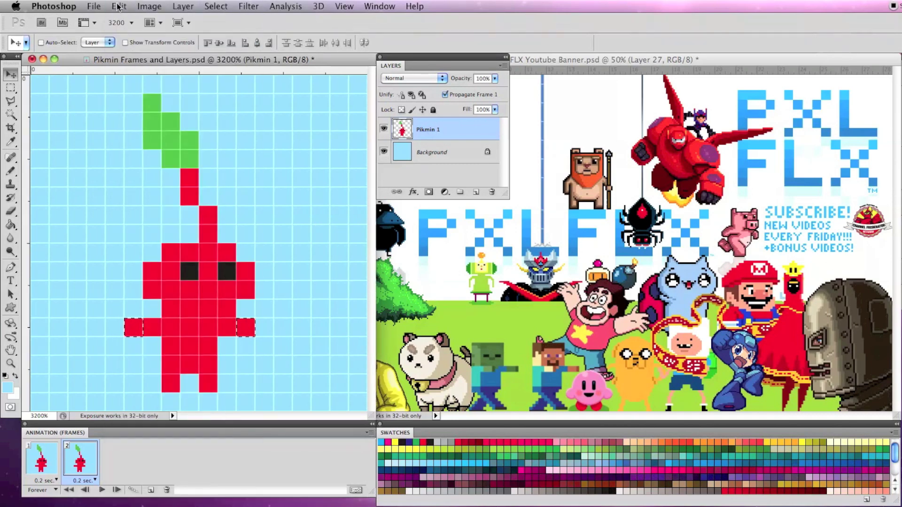
pyautogui.click(119, 5)
pyautogui.click(125, 43)
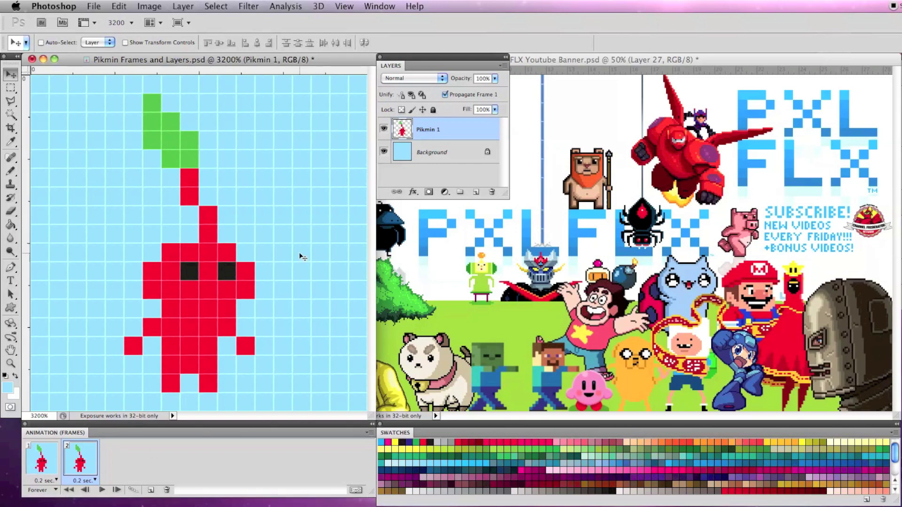
# Duplicate the Pikmin 1 layer and name the copy 'Pikmin 2'
pyautogui.click(503, 68)
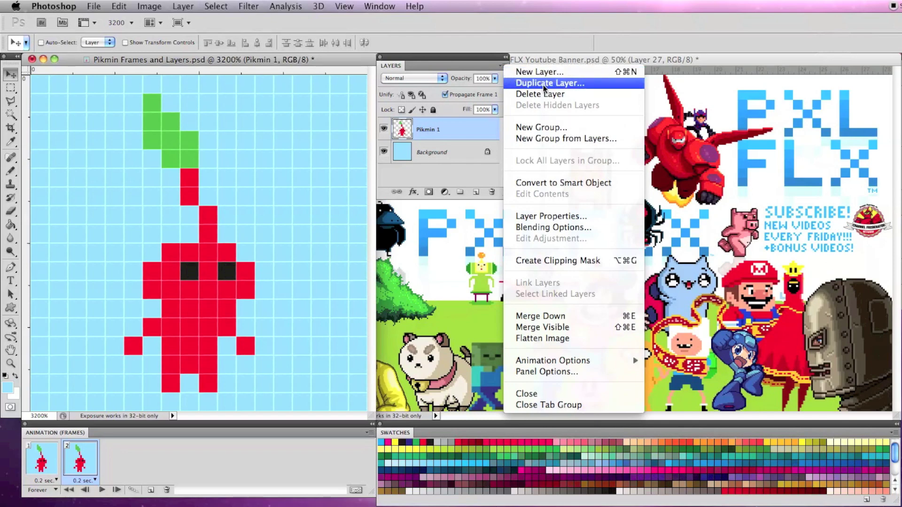
pyautogui.click(584, 89)
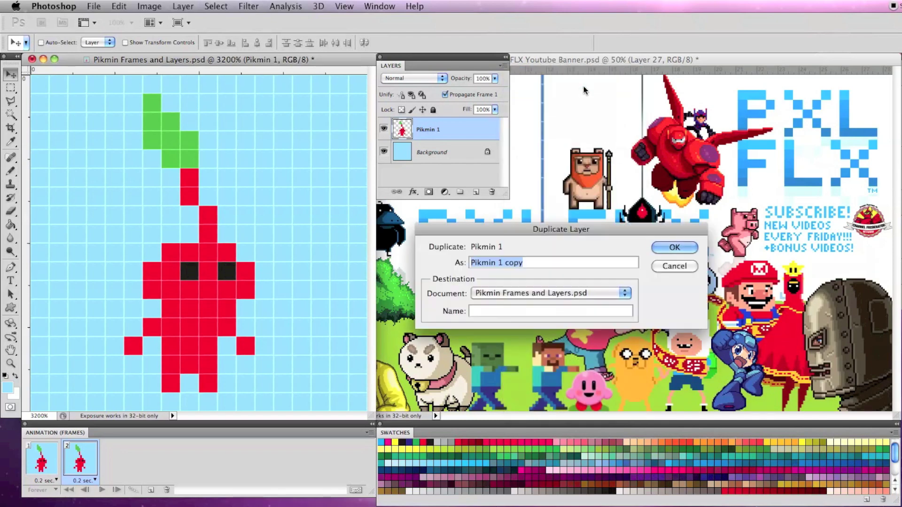
pyautogui.moveTo(531, 262); pyautogui.dragTo(499, 262)
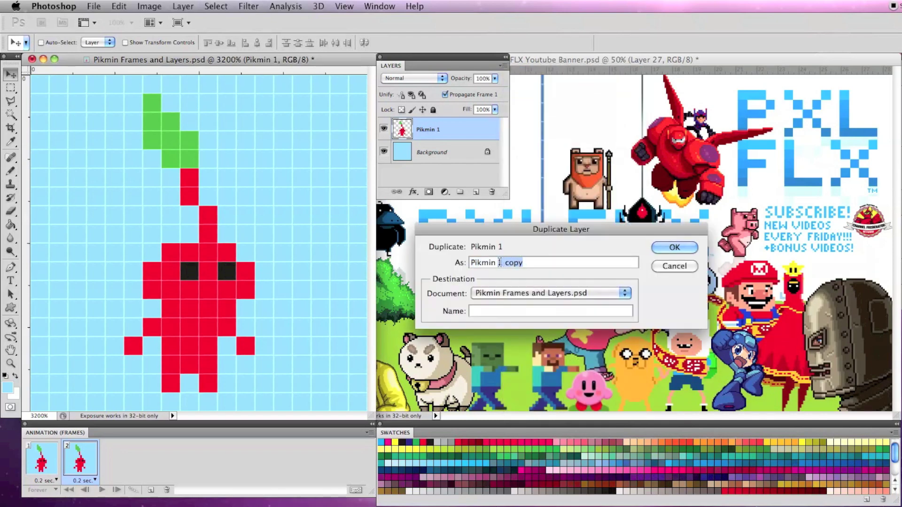
pyautogui.click(677, 249)
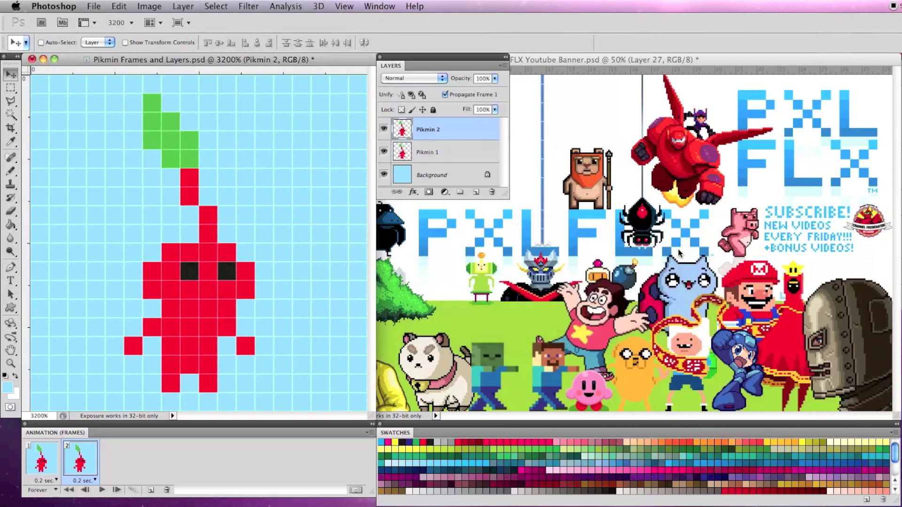
# Make frame 2 show the Pikmin 2 layer with Pikmin 1 hidden
pyautogui.click(10, 88)
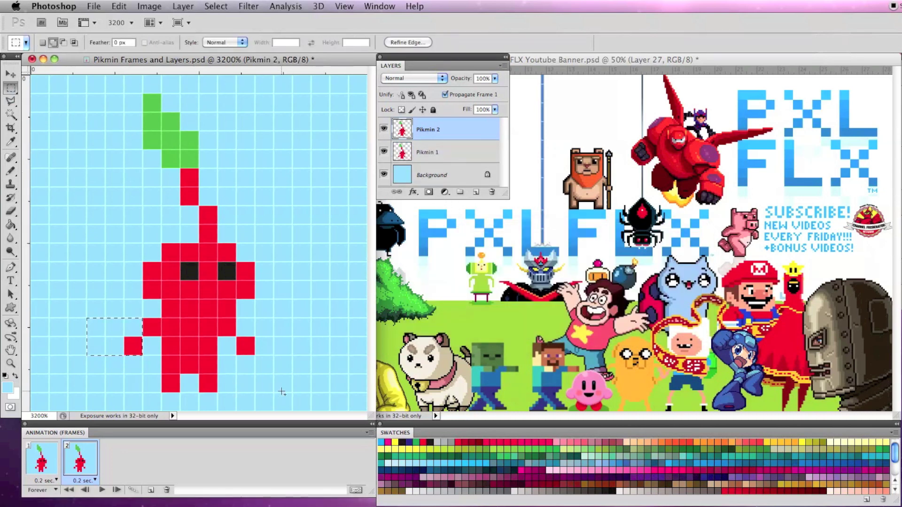
pyautogui.click(48, 461)
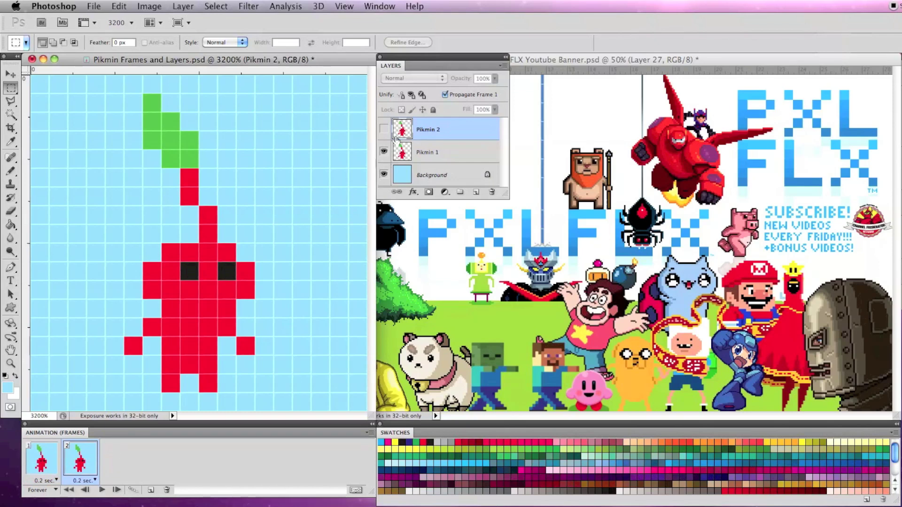
pyautogui.click(384, 151)
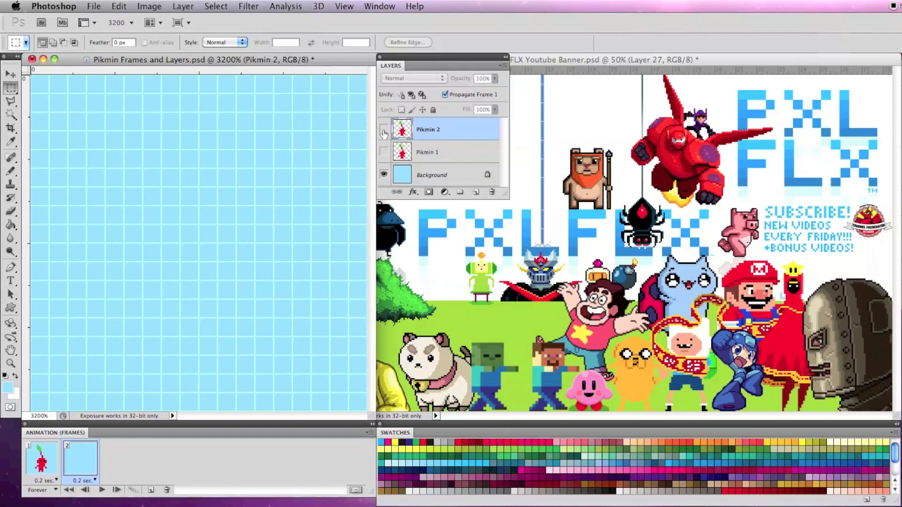
pyautogui.click(384, 129)
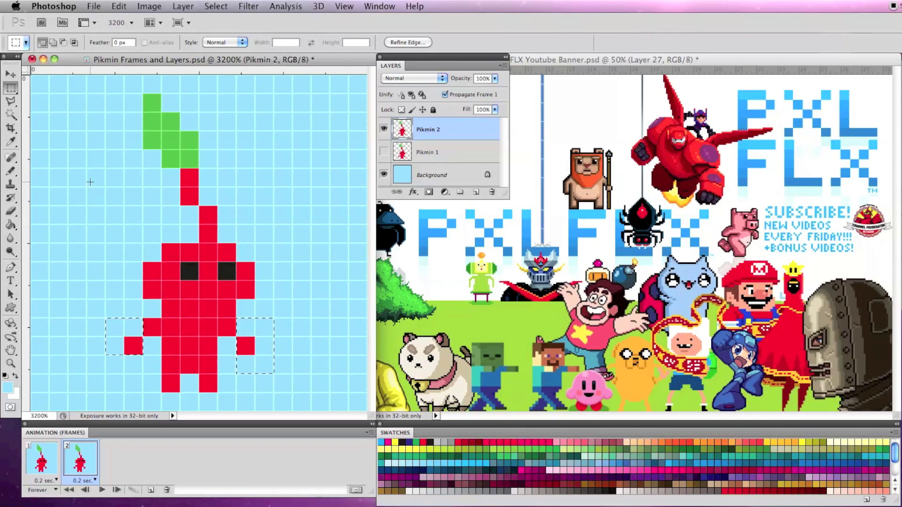
pyautogui.click(12, 75)
# Raise Pikmin 2's arm pixels by one pixel and compare with frame 1
pyautogui.press('Up')
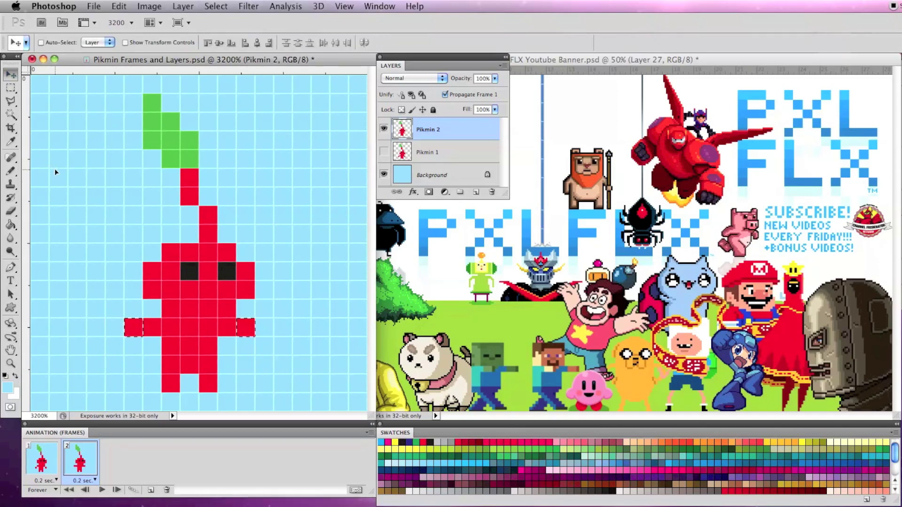
pyautogui.click(40, 456)
pyautogui.click(81, 461)
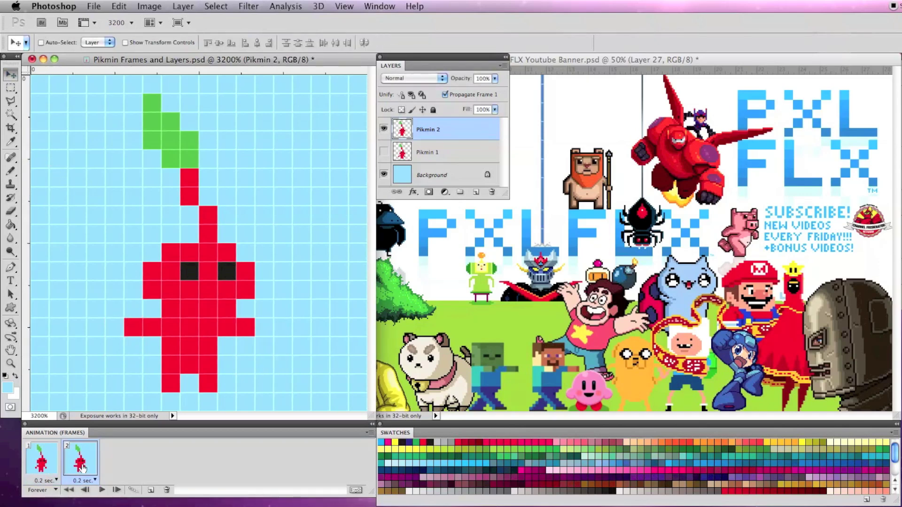
# Shift the left bottom leg pixel one pixel right
pyautogui.click(12, 90)
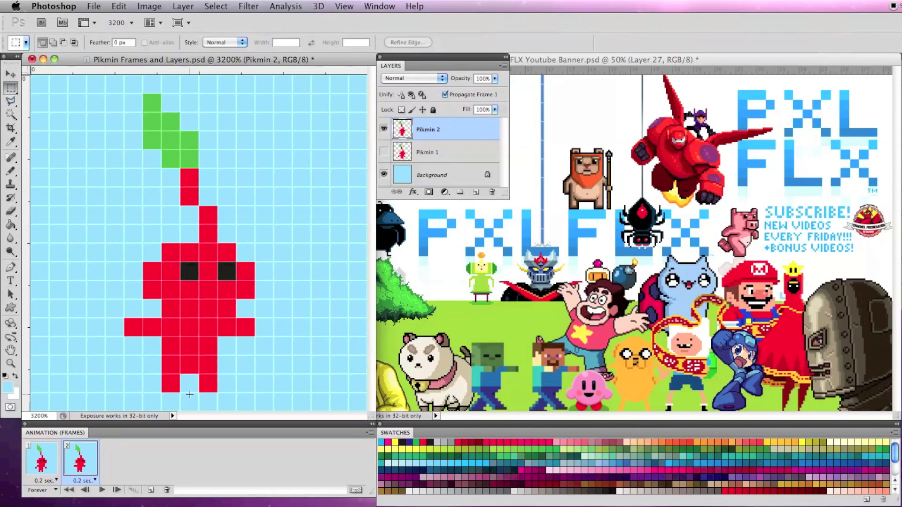
pyautogui.moveTo(215, 390); pyautogui.dragTo(216, 392)
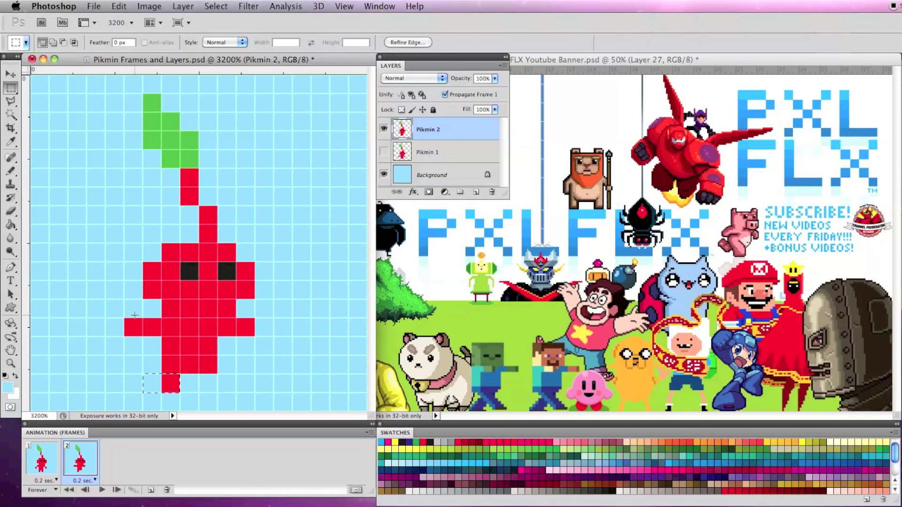
pyautogui.click(10, 73)
pyautogui.press('Right')
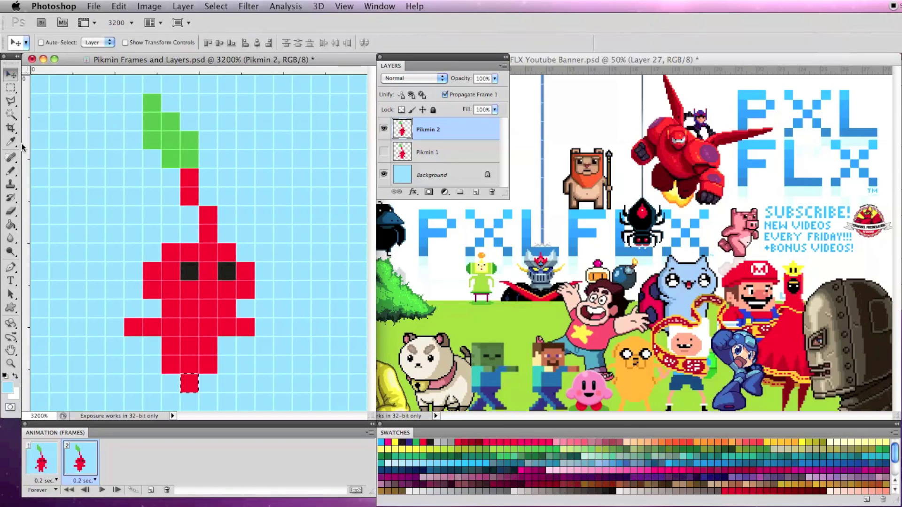
# Shift the leaf and top of the stem one pixel left
pyautogui.press('m')
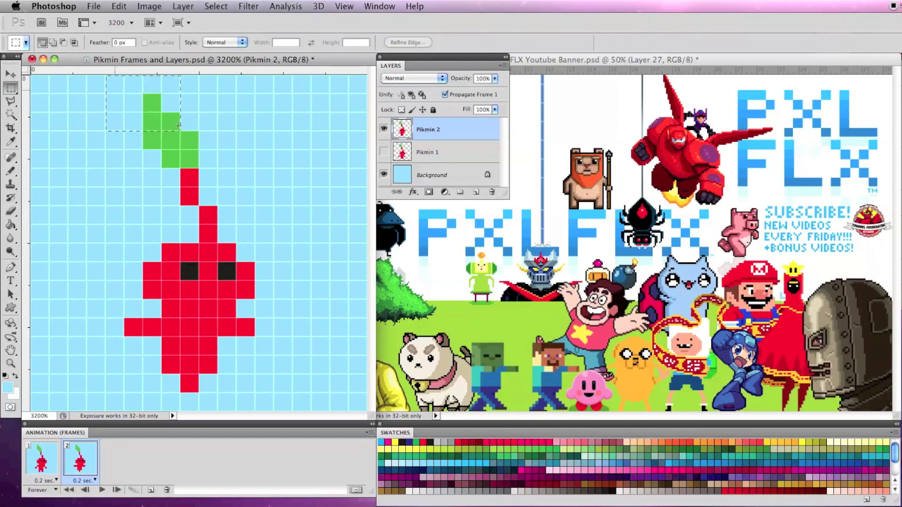
pyautogui.moveTo(179, 125); pyautogui.dragTo(217, 187)
pyautogui.press('v')
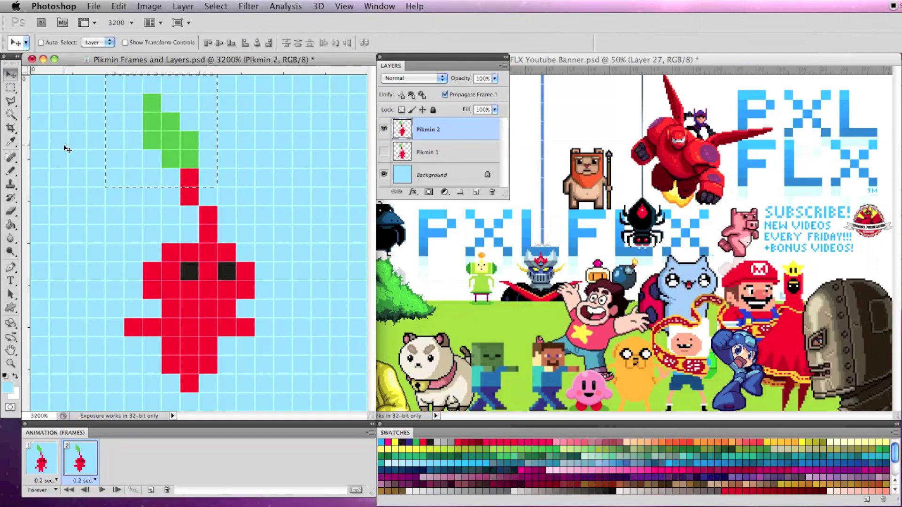
pyautogui.press('Left')
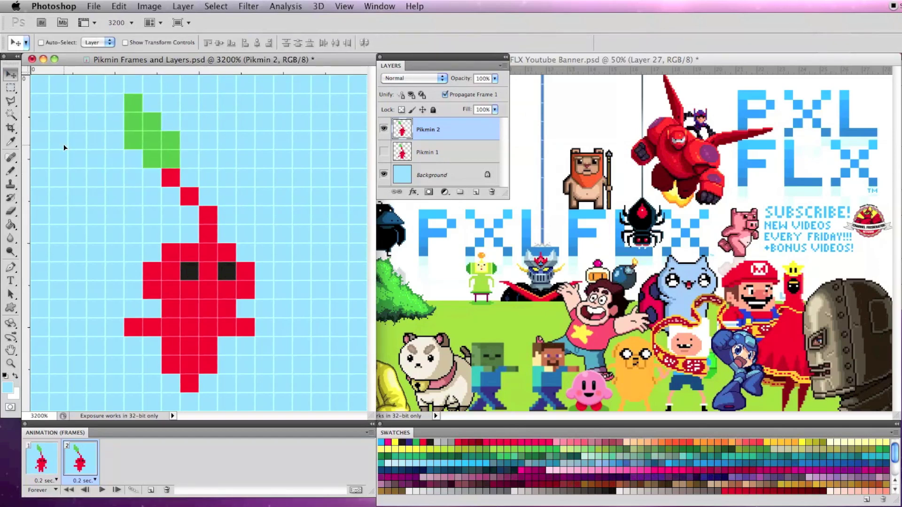
pyautogui.click(40, 465)
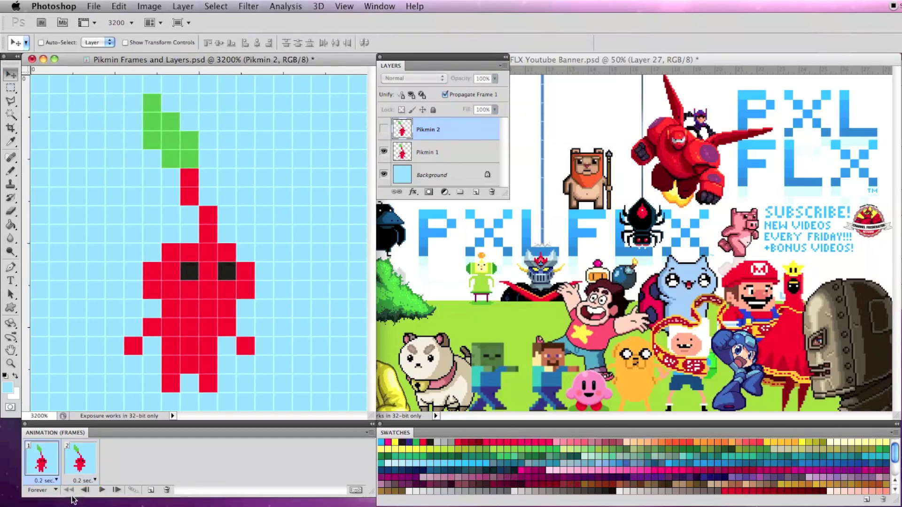
# Play the two-frame loop, alternating the original pose with the one-footed, leaf-left pose
pyautogui.click(101, 490)
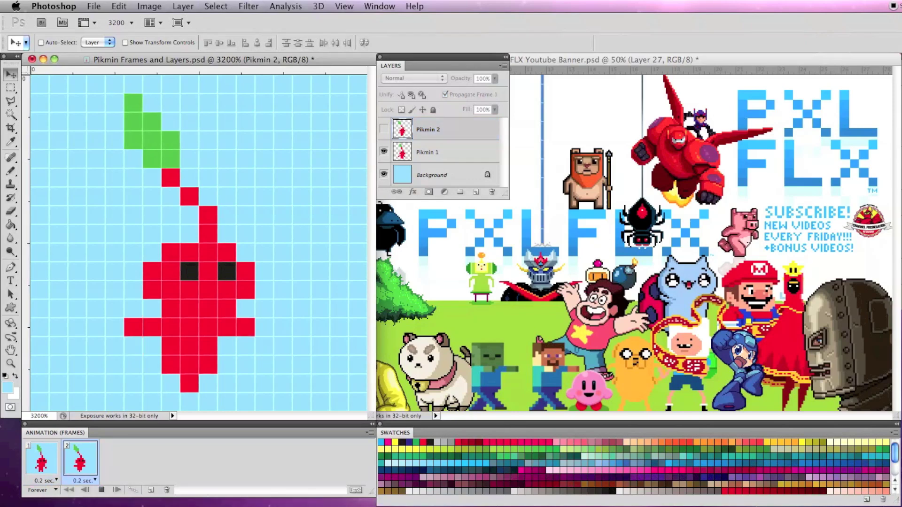